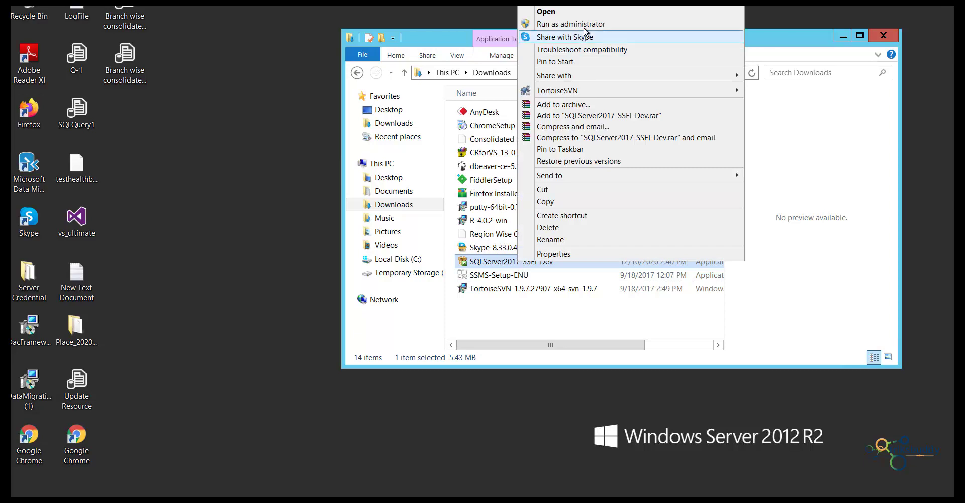
- Run SQLServer2017-SSEI-Dev from the Downloads folder as administrator
click(582, 23)
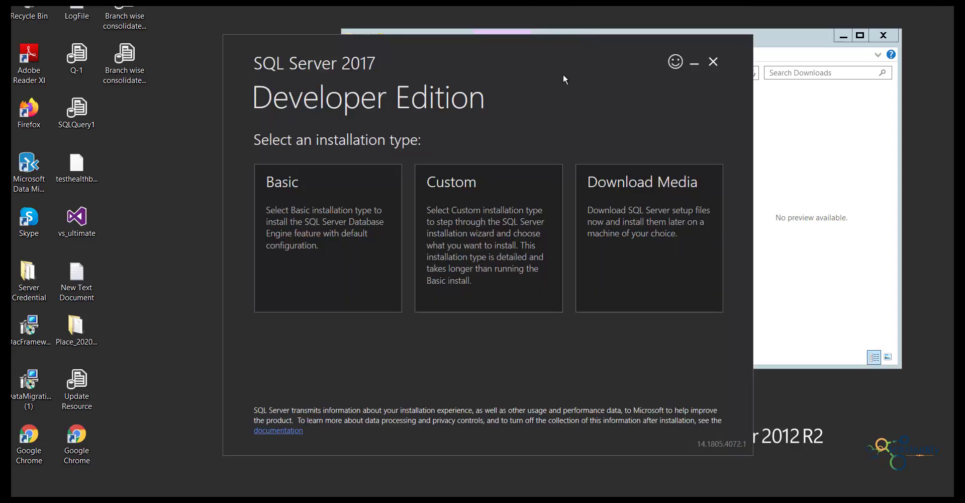
- Download the full setup media to C:\SQLServer2017Media
click(588, 211)
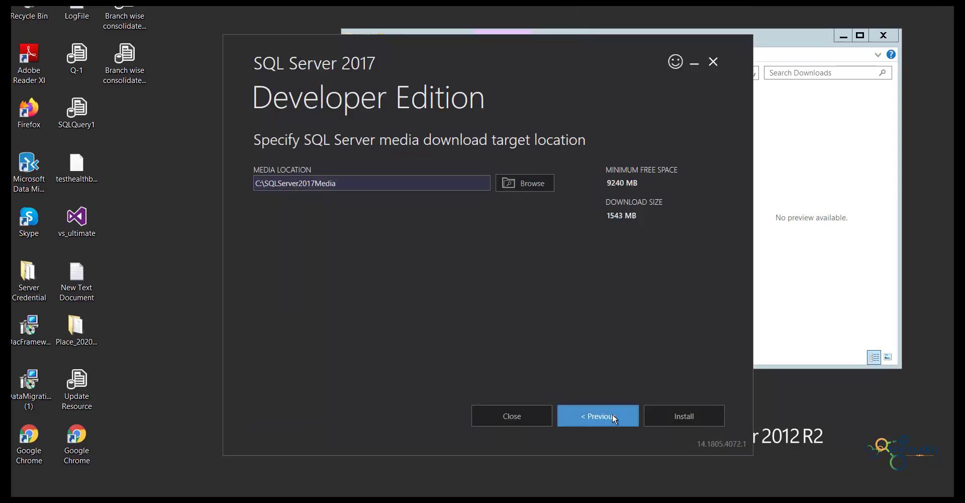
click(685, 416)
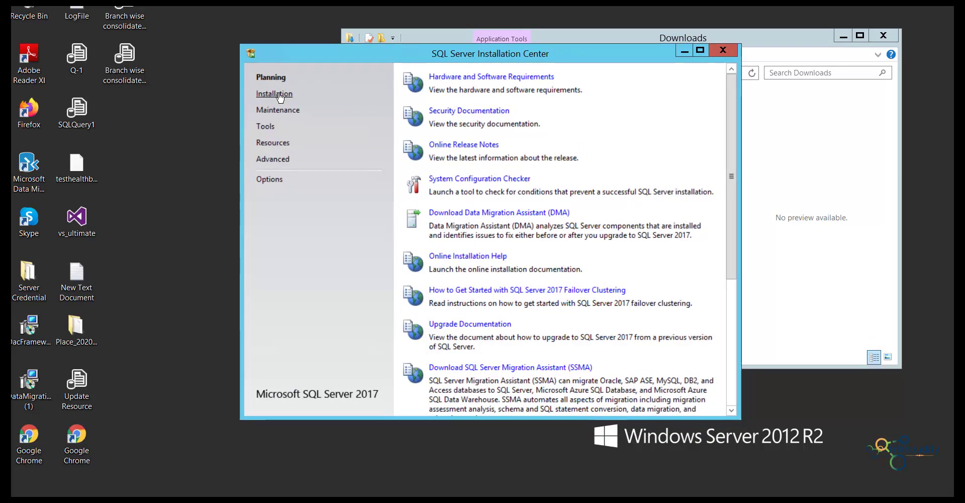
- Start a new SQL Server stand-alone installation from the Installation section
click(280, 96)
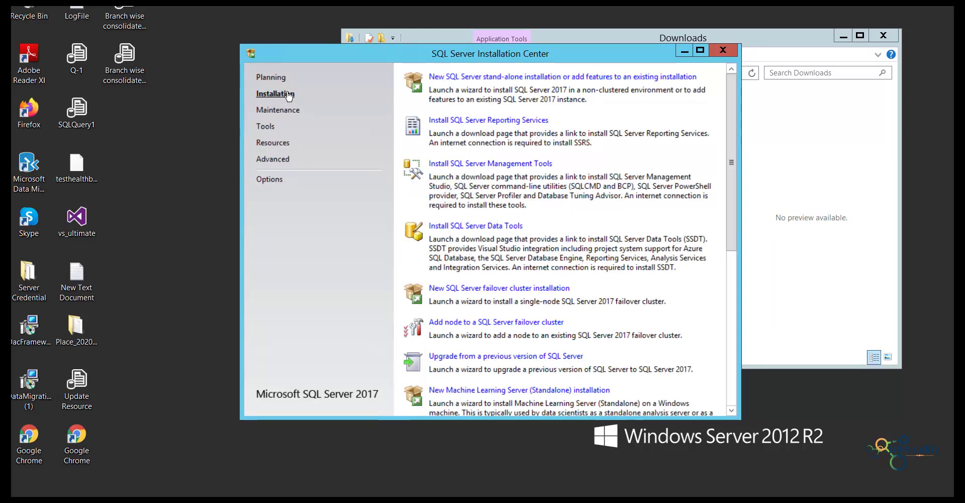
click(550, 77)
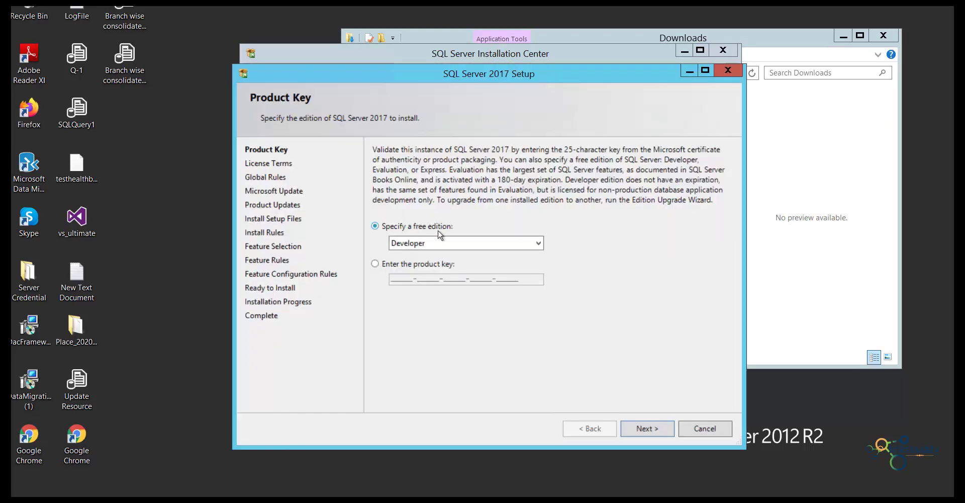
- Keep the Developer edition, accept the license terms, and continue past update and install rule checks
click(652, 430)
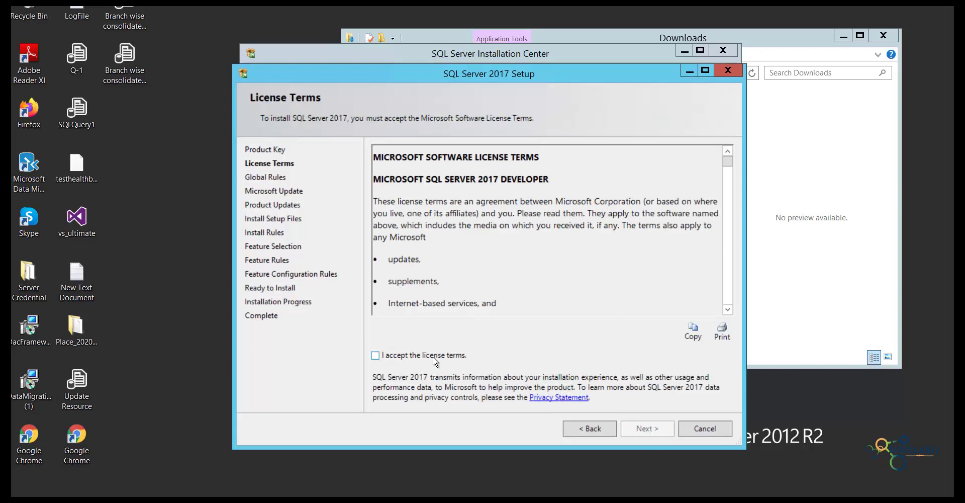
click(433, 355)
click(657, 432)
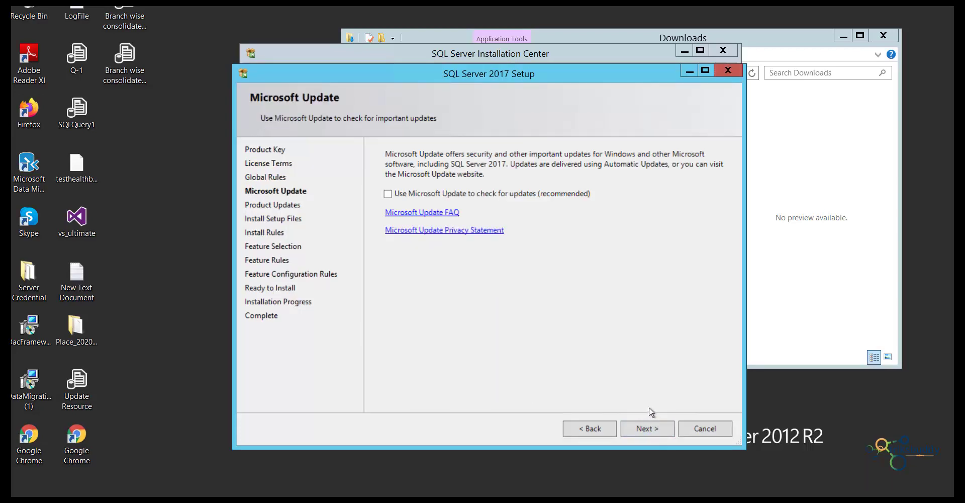
click(649, 428)
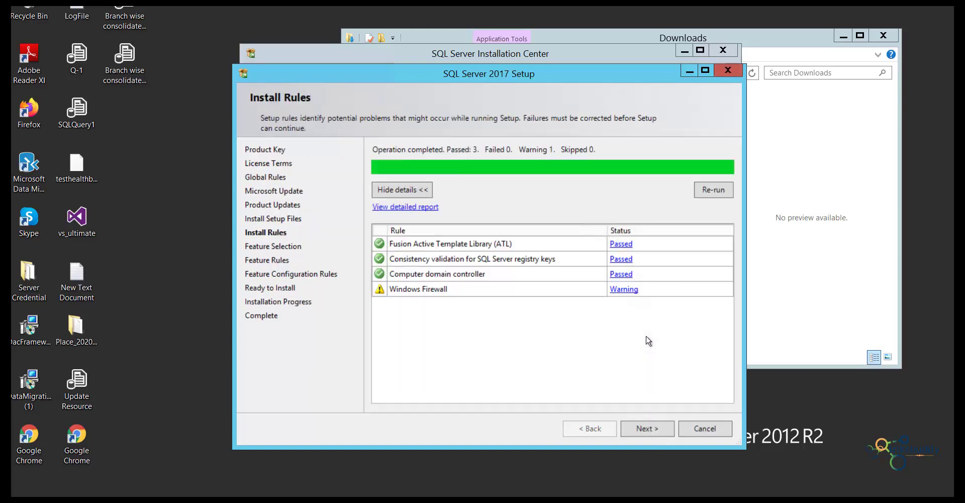
click(646, 430)
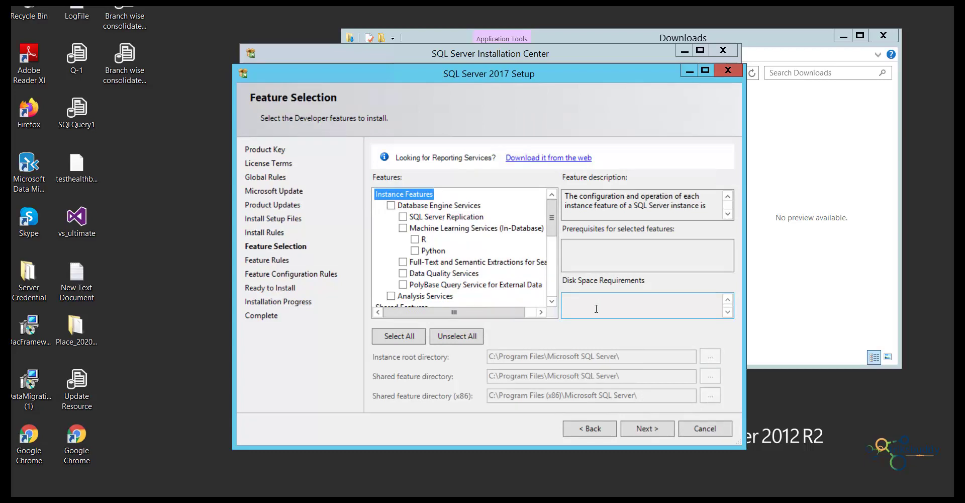
- Select all features except PolyBase Query Service and Analysis Services
click(405, 341)
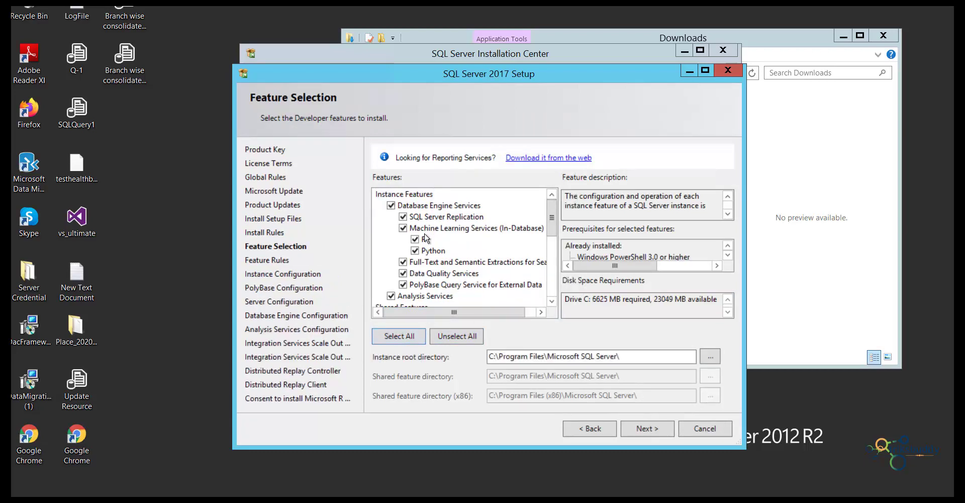
click(404, 285)
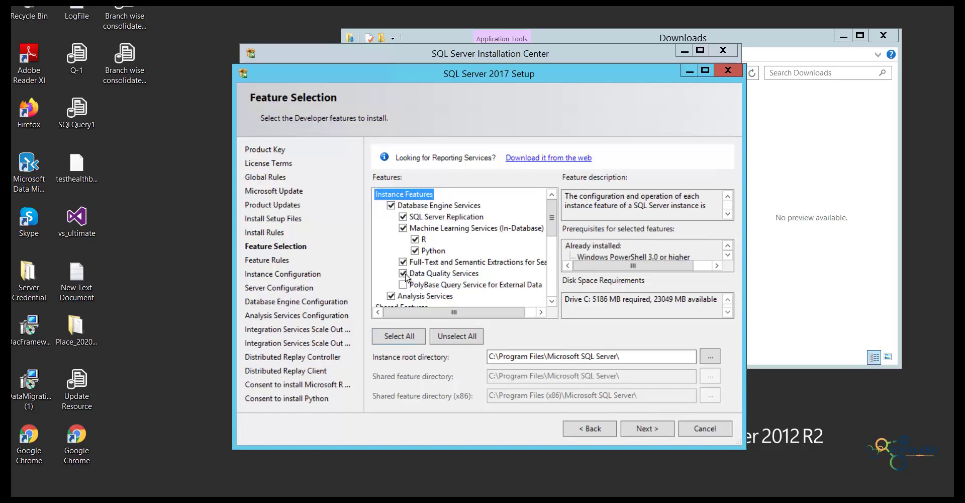
click(403, 273)
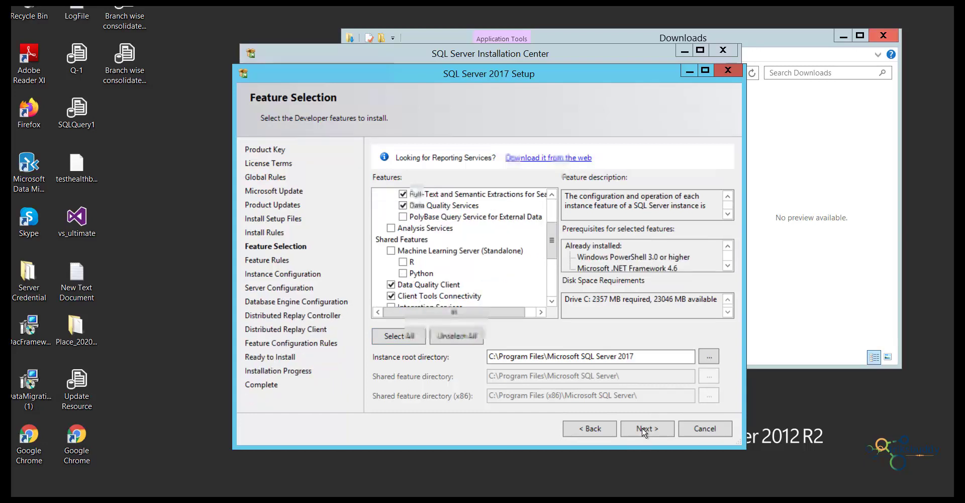
click(644, 428)
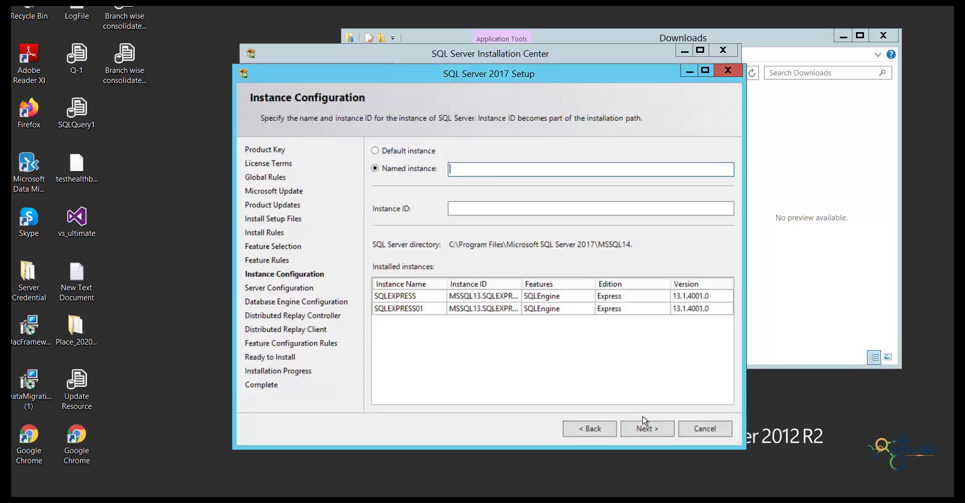
- Name the instance SQL2017, keep default service accounts, and choose Mixed Mode authentication
text(SQL2017)
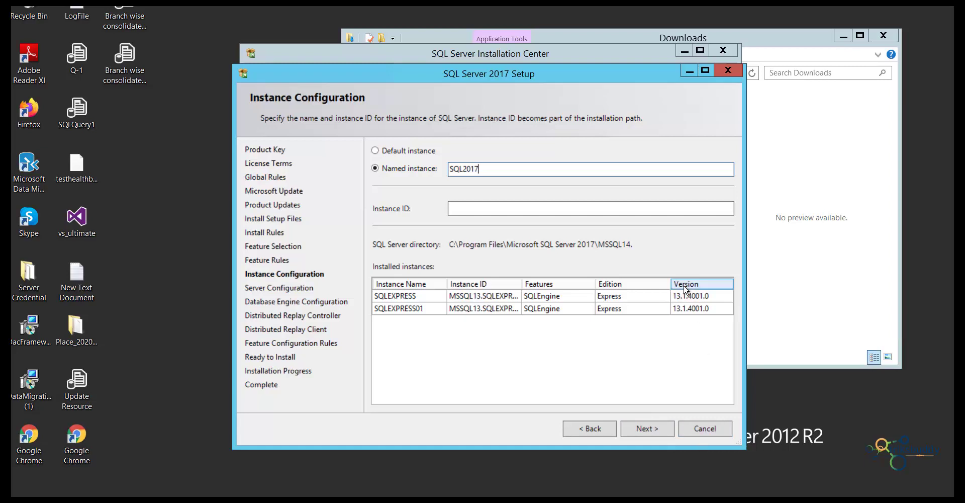
click(647, 430)
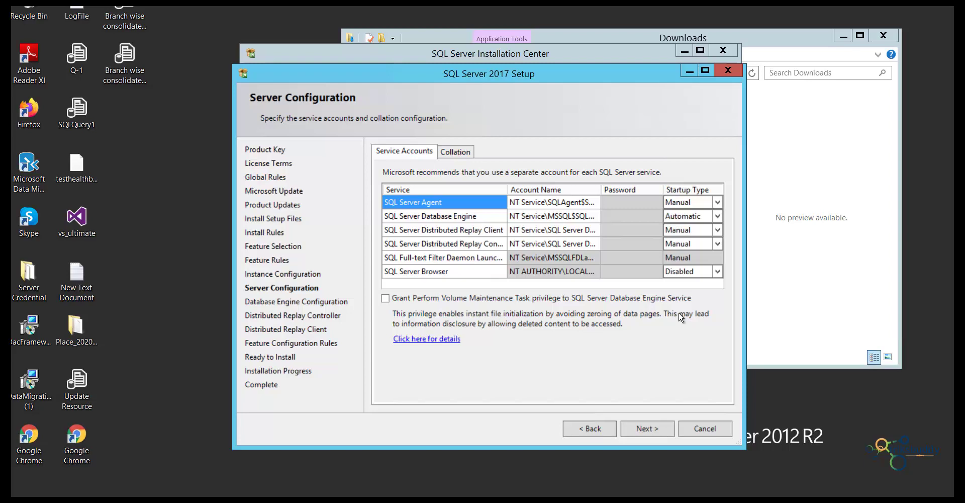
click(638, 428)
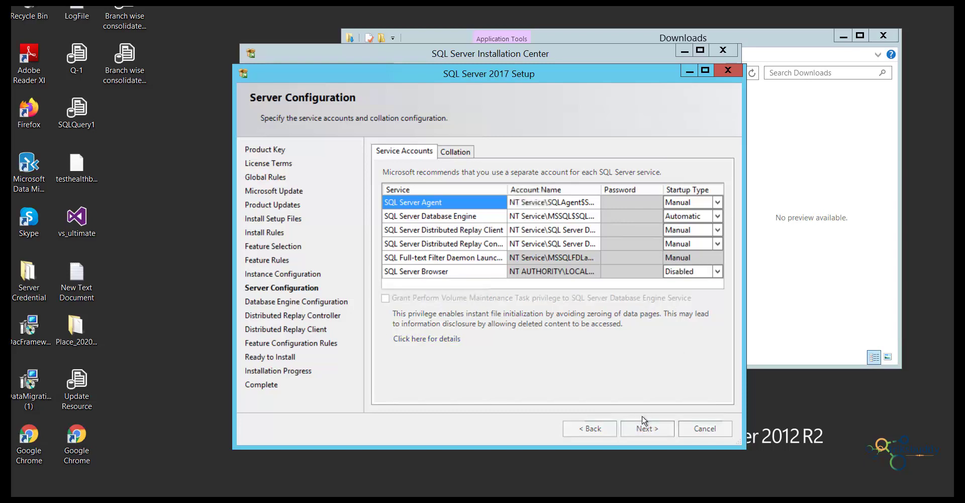
click(385, 225)
click(482, 263)
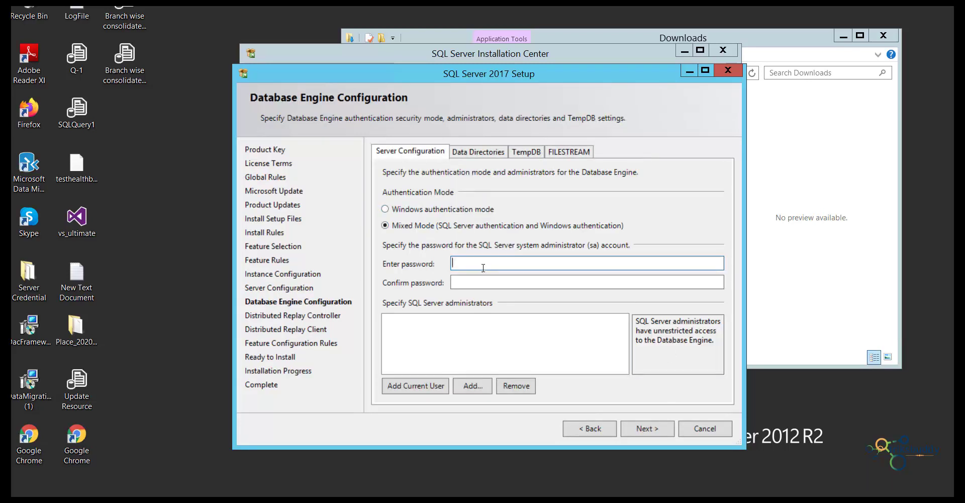
- Enter and confirm an sa password and add the current user as SQL Server administrator
double_click(455, 262)
click(478, 282)
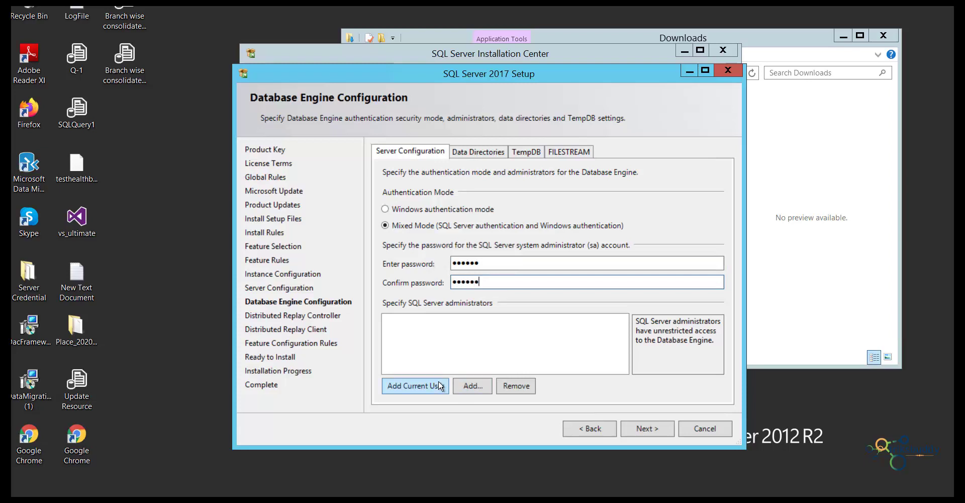
click(427, 388)
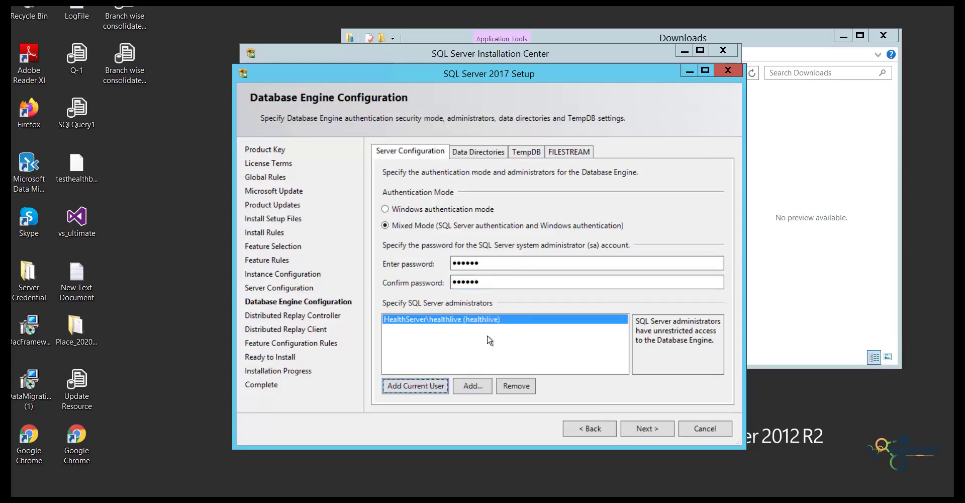
click(660, 431)
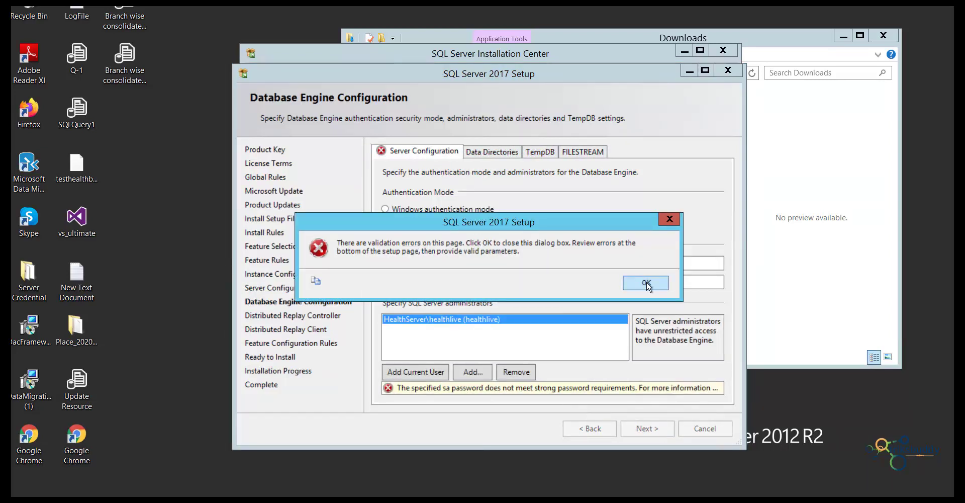
- Replace the rejected weak sa password with a stronger one and continue
click(647, 283)
double_click(482, 264)
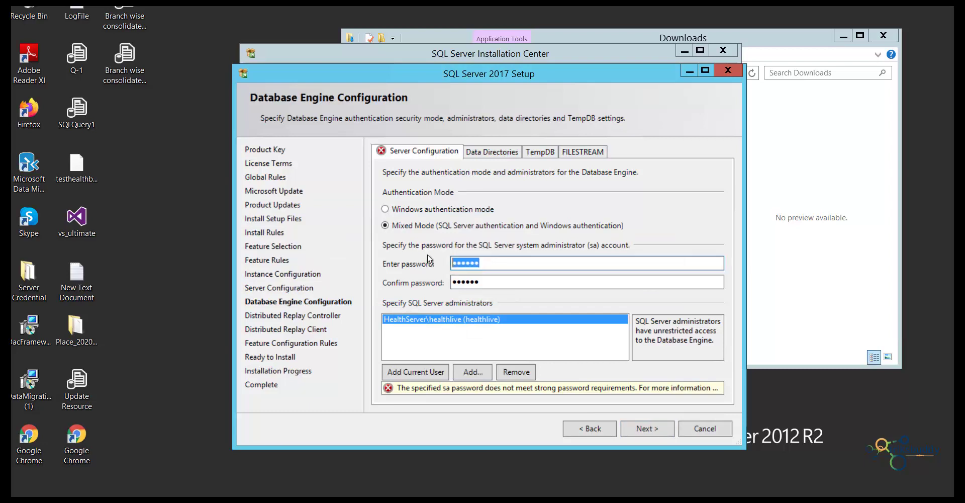
text(**********)
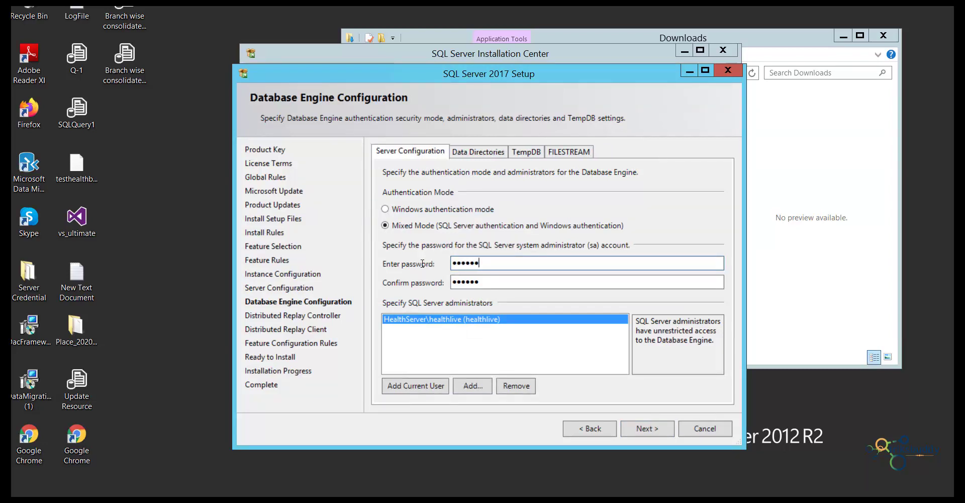
key(Tab)
text(**********)
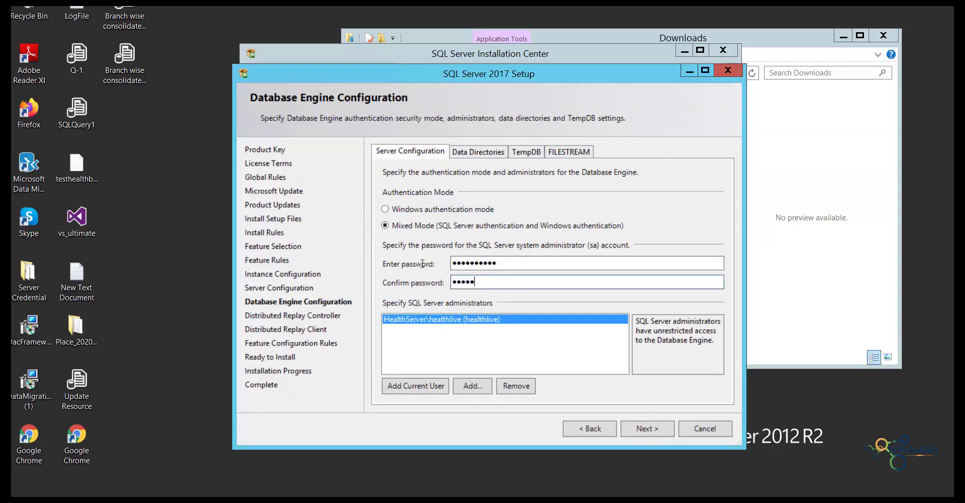
click(646, 429)
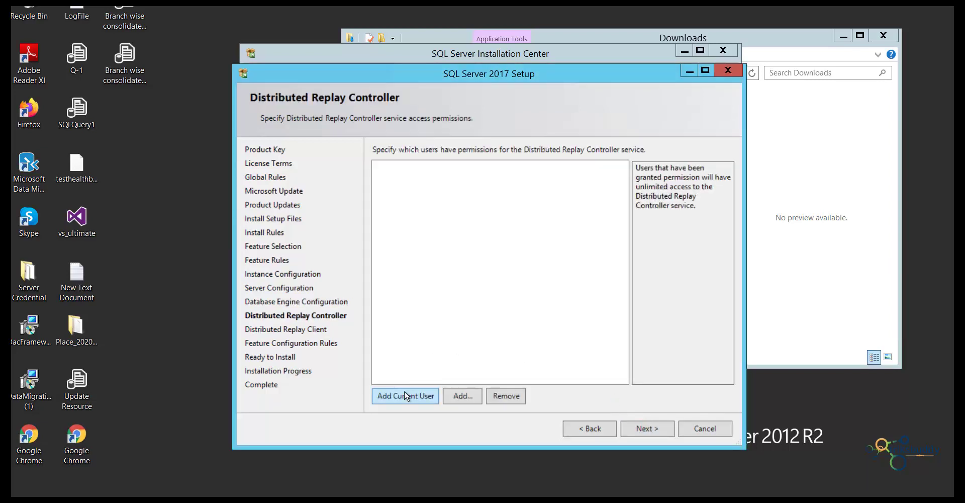
- Grant the current user Distributed Replay Controller access and keep Replay Client defaults
click(405, 395)
click(649, 429)
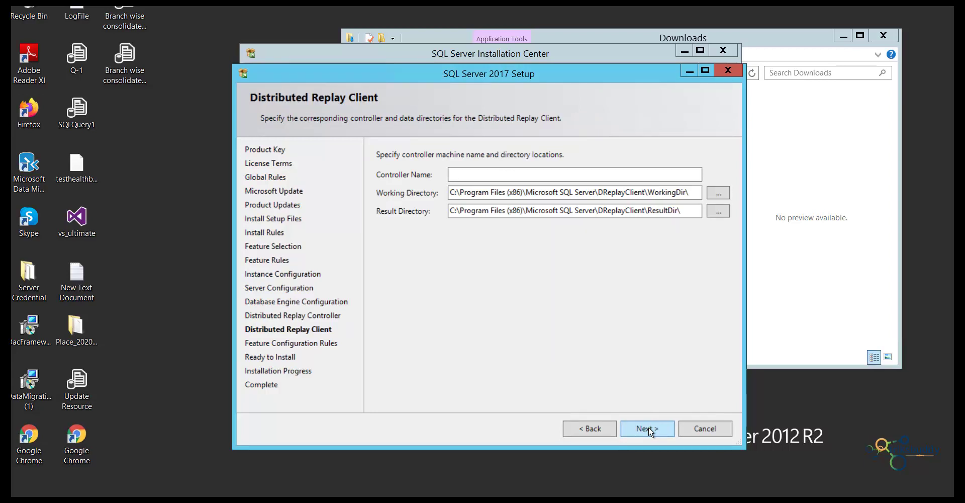
click(649, 428)
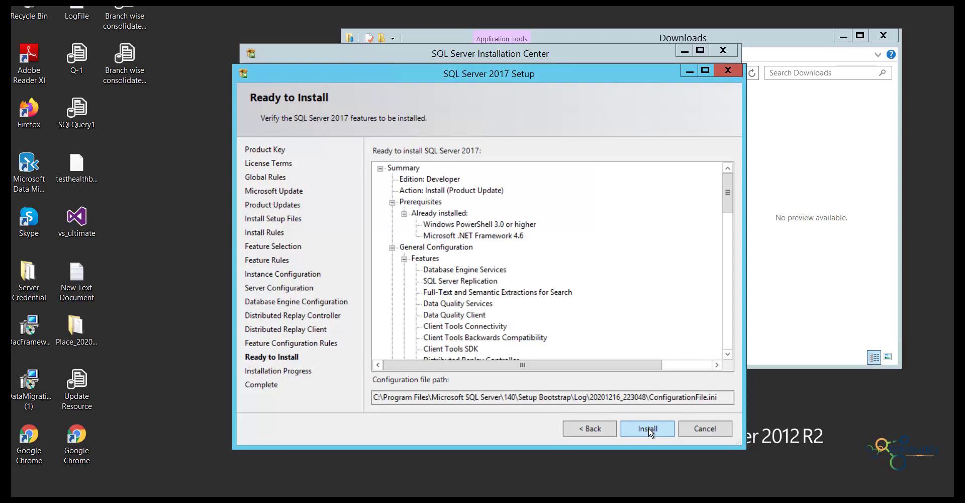
- Install the selected features until every feature reports Succeeded
click(649, 429)
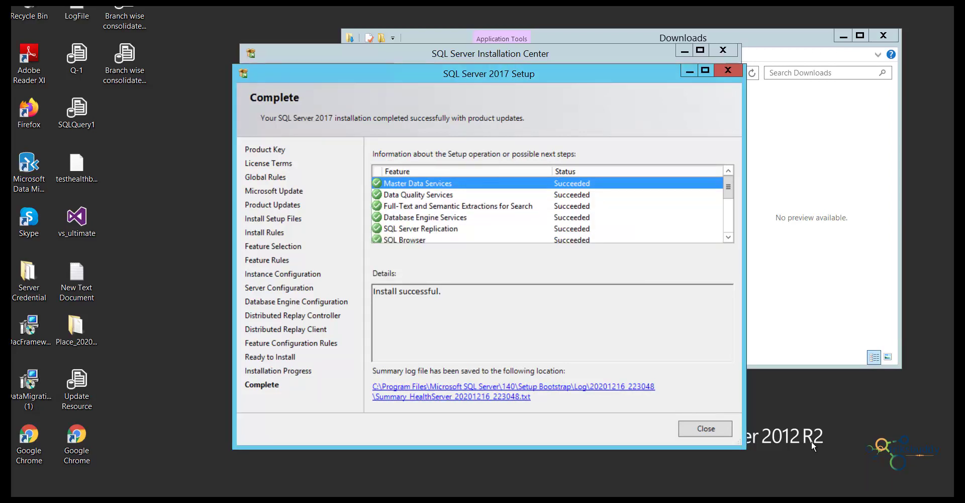
- Close the completed setup wizard and Installation Center, and minimize the Downloads window
click(701, 428)
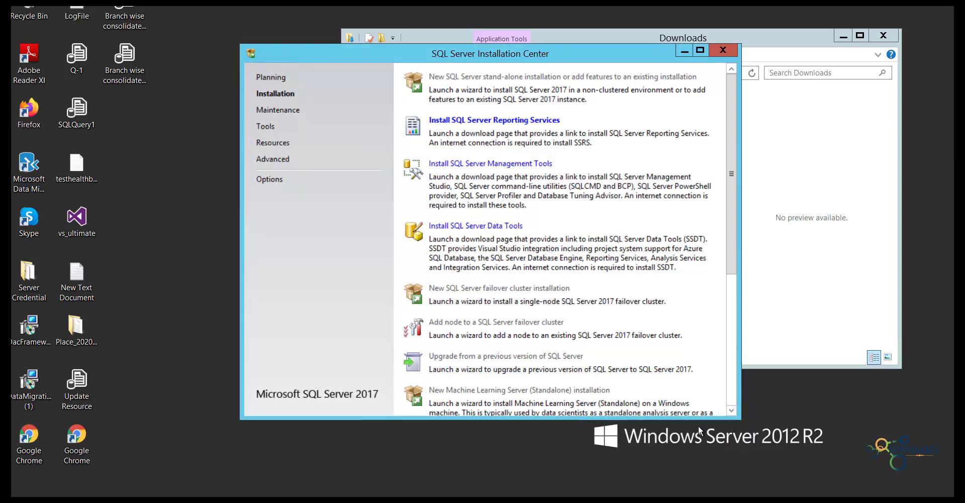
click(723, 50)
click(842, 36)
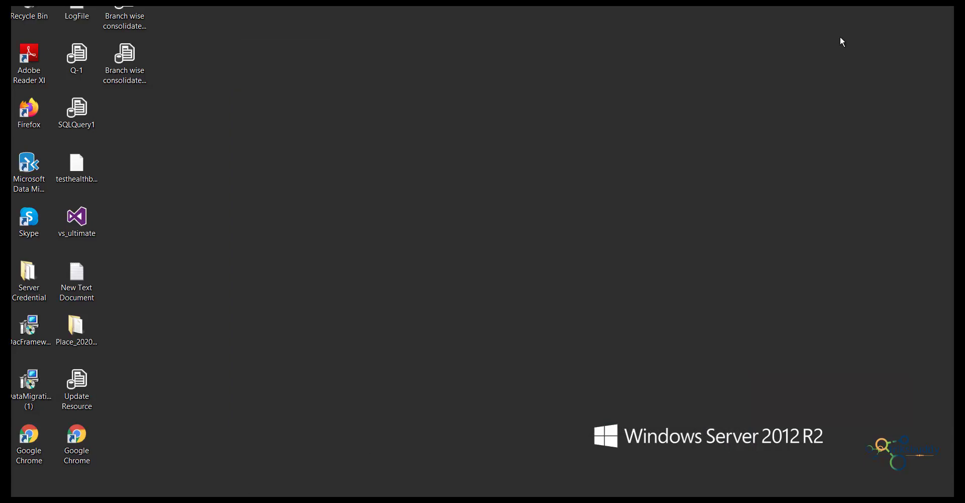